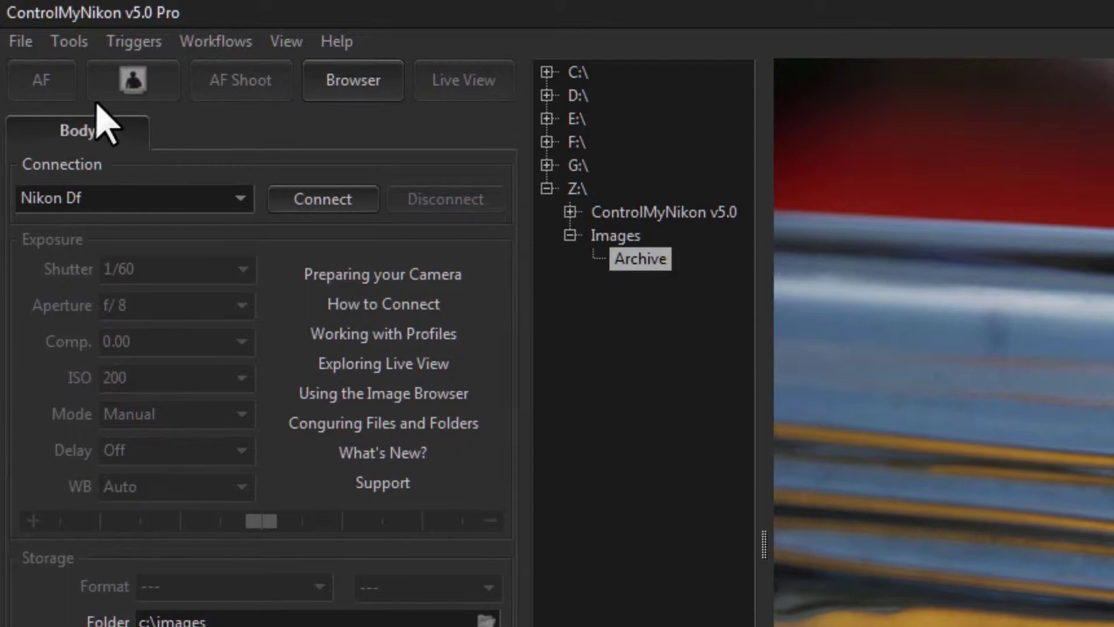
Open the Themes list from Tools, move its window left and scroll through it.
left_click(70, 41)
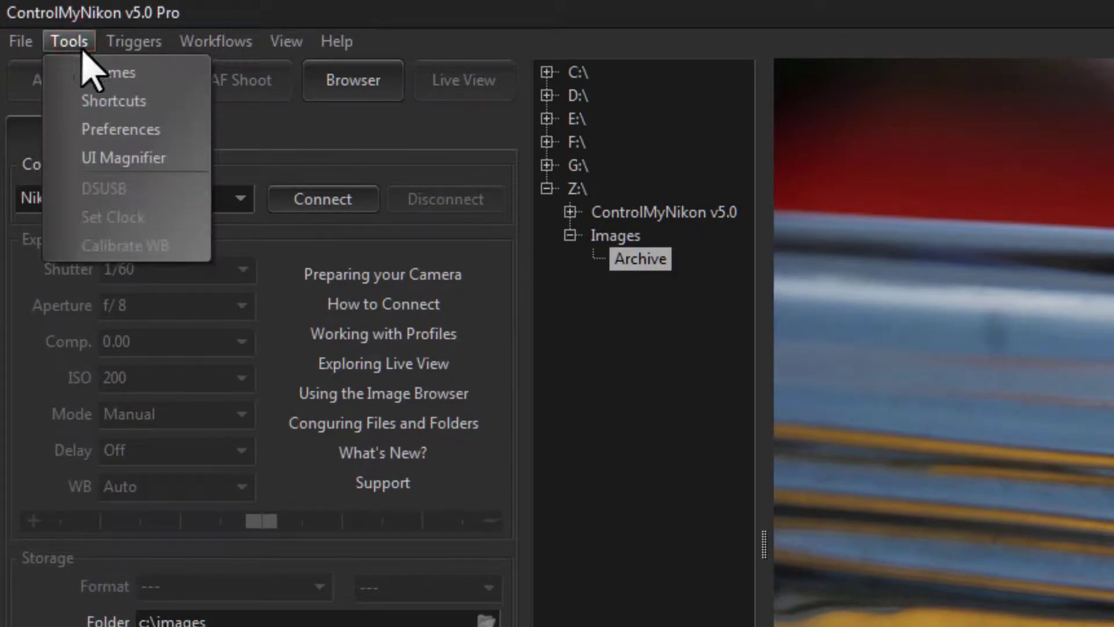
left_click(166, 77)
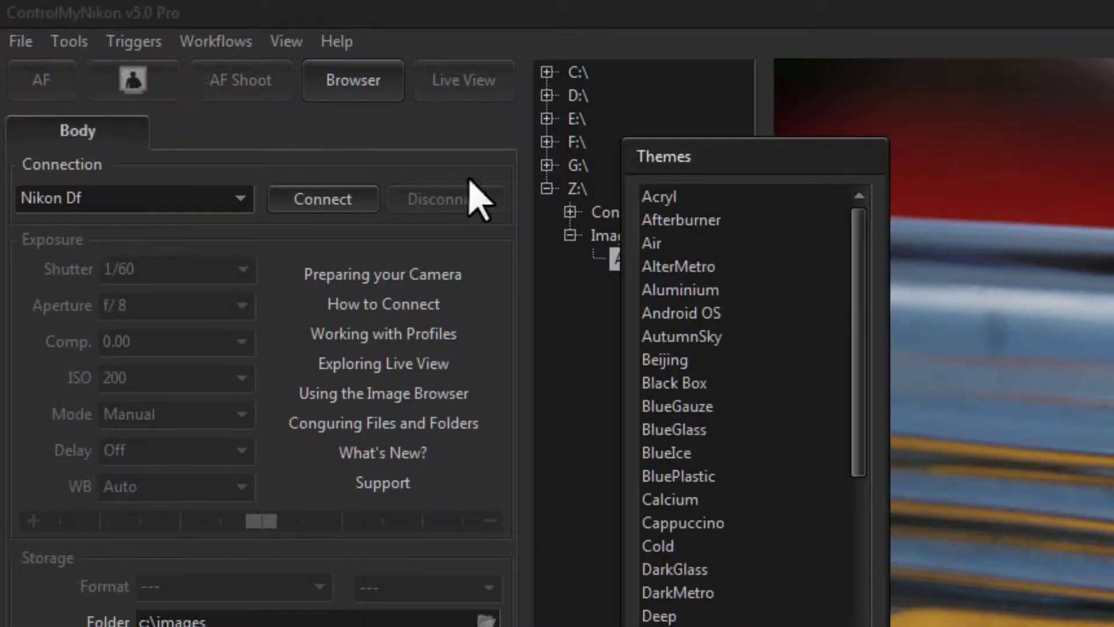
left_click_drag(704, 155, 608, 126)
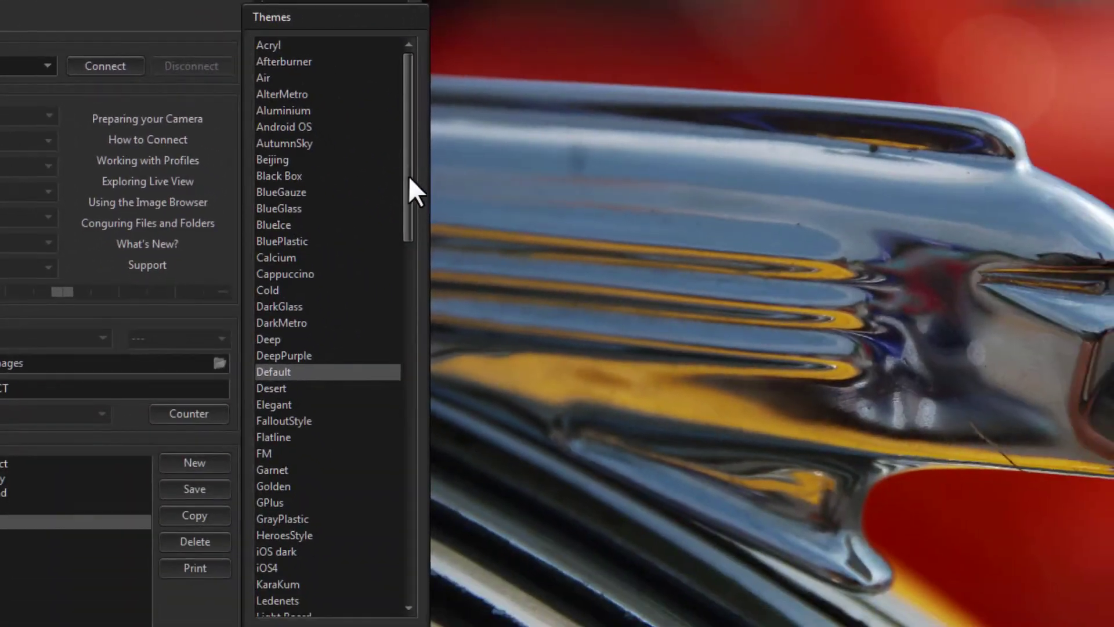
left_click_drag(738, 328, 749, 384)
left_click_drag(415, 204, 392, 73)
mouse_move(410, 109)
left_mouse_down()
mouse_move(411, 472)
mouse_move(418, 307)
mouse_move(407, 93)
left_mouse_up()
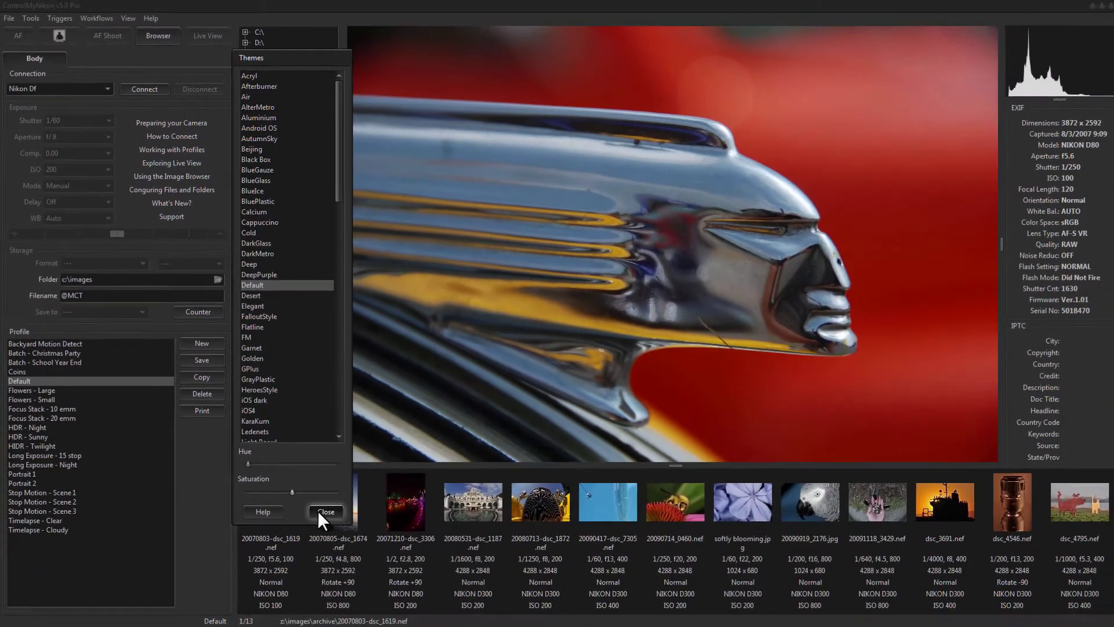
Close the Themes list, reopen it and scroll back to the top.
left_click(327, 509)
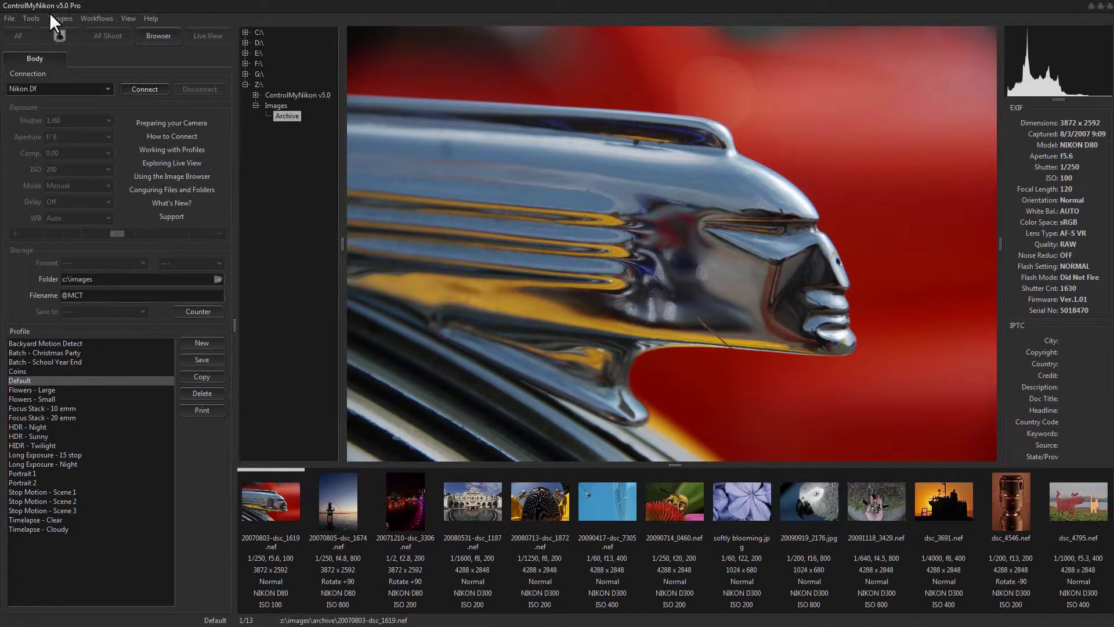
left_click(29, 17)
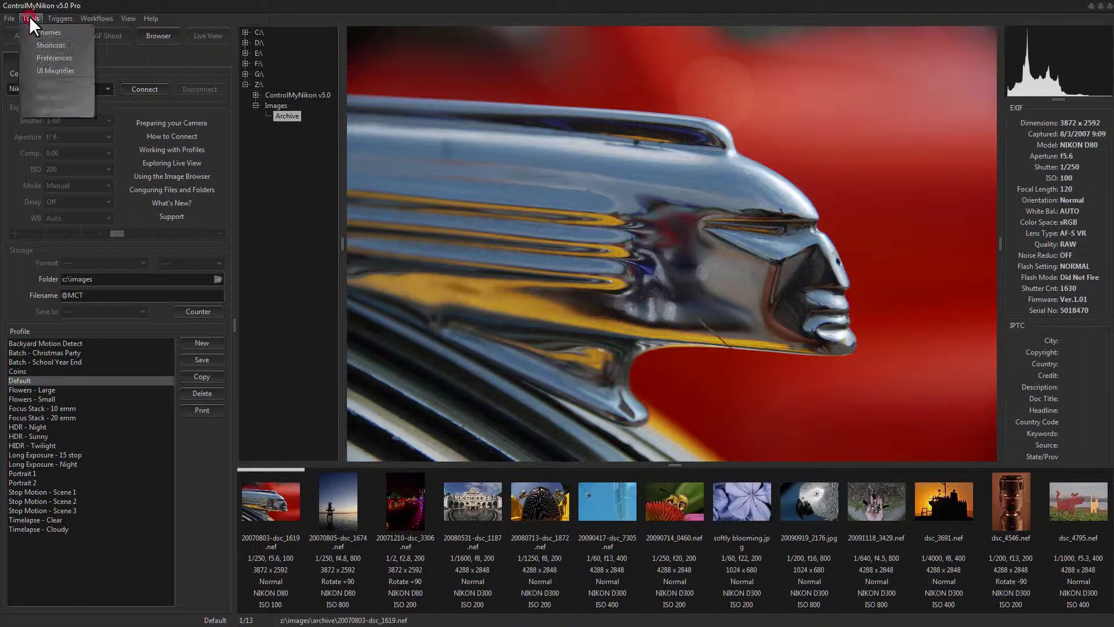
left_click(73, 32)
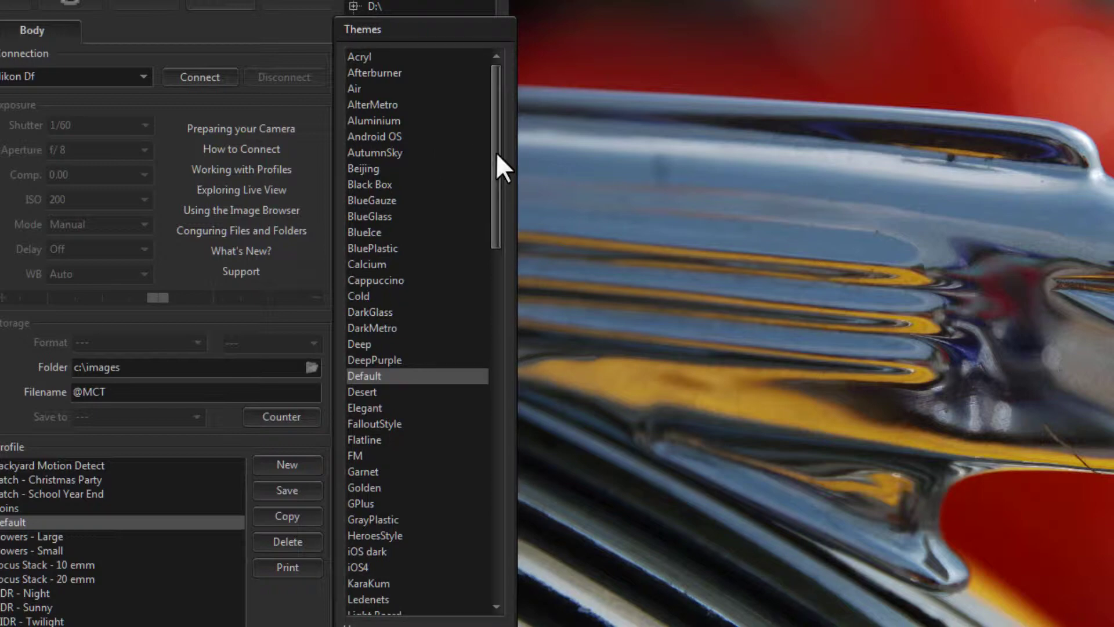
left_click_drag(497, 156, 505, 100)
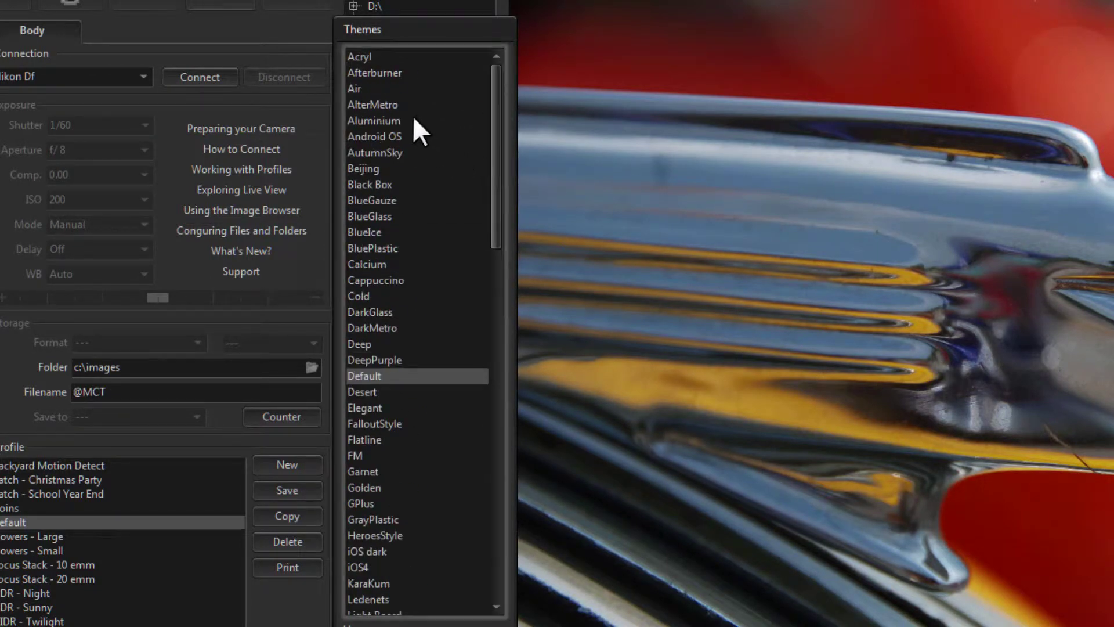
left_click(374, 120)
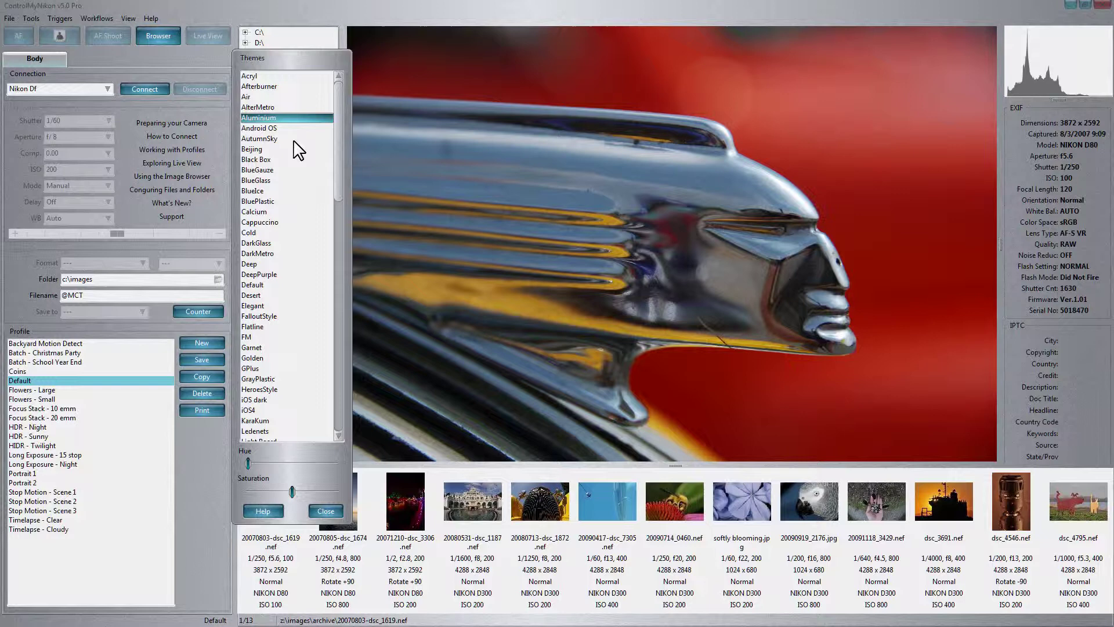
left_click(268, 285)
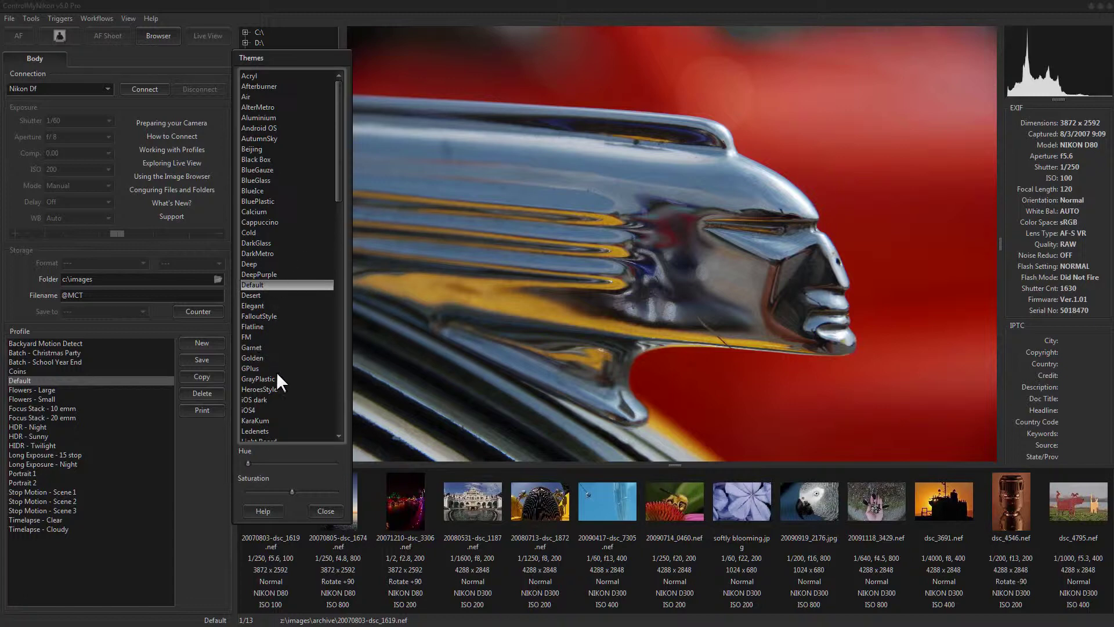
Try the Garnet, Golden and MacMetal themes, then apply the dark grey Nautilus theme.
left_click(253, 347)
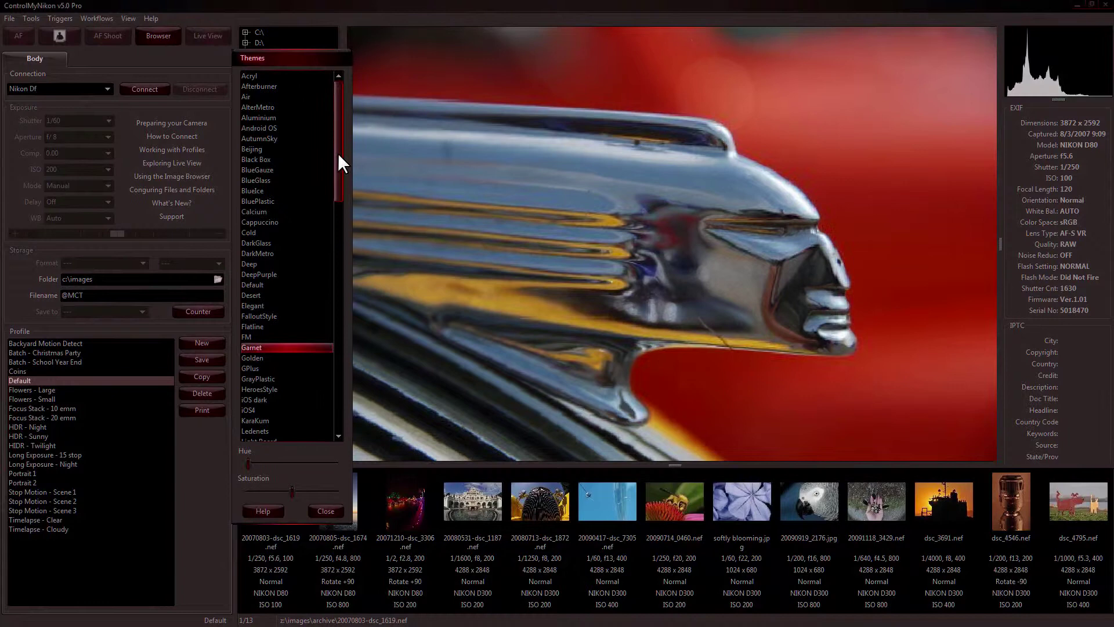
left_click_drag(339, 150, 343, 187)
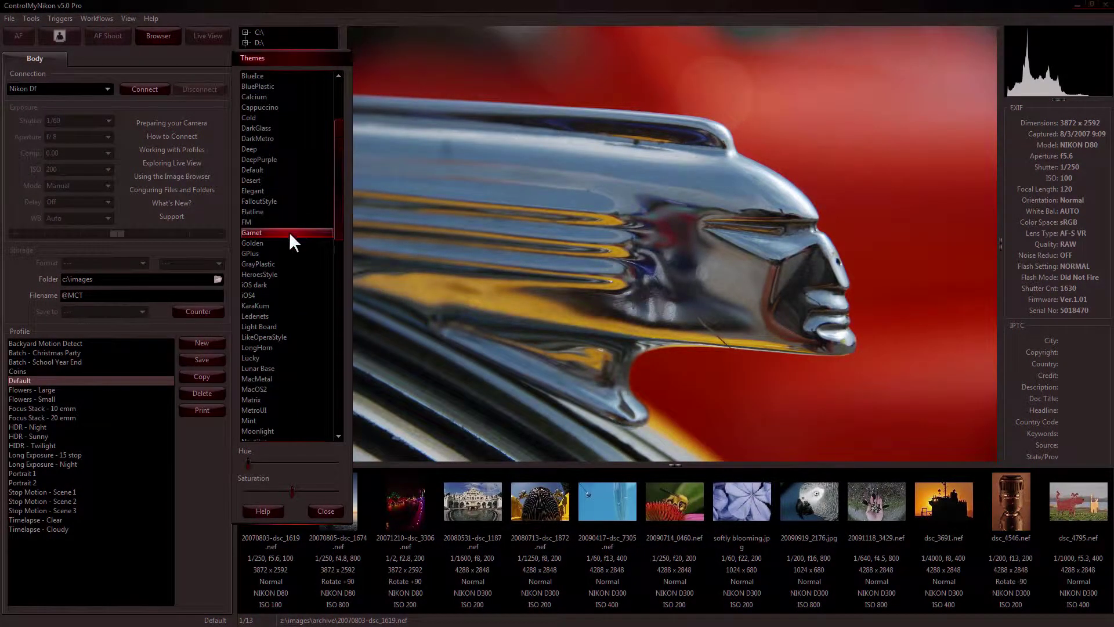
left_click(260, 243)
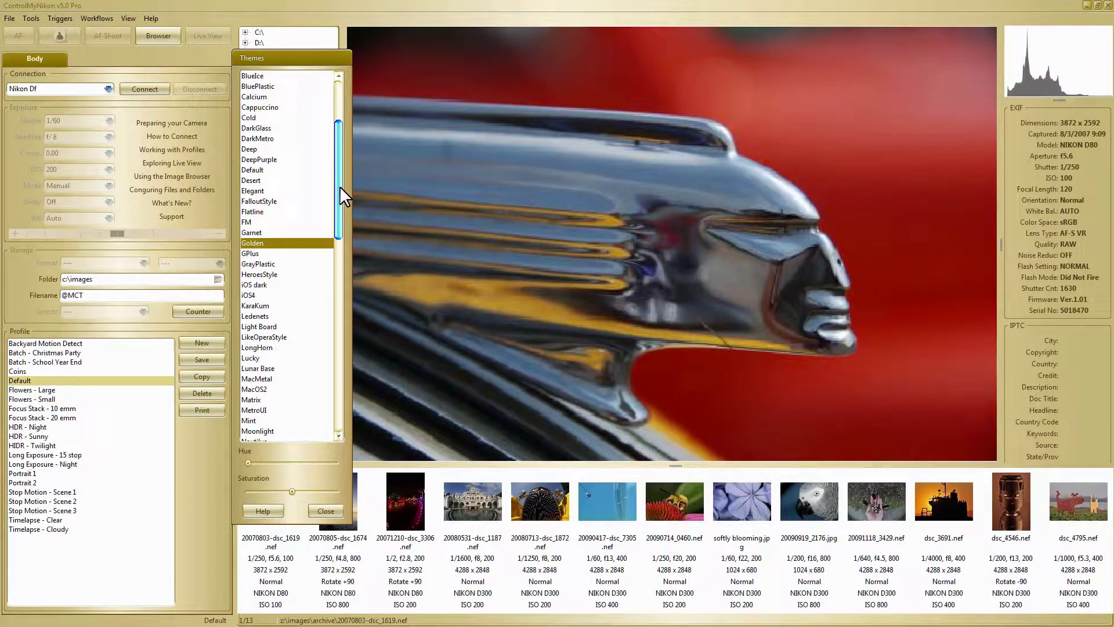
left_click_drag(339, 185, 339, 207)
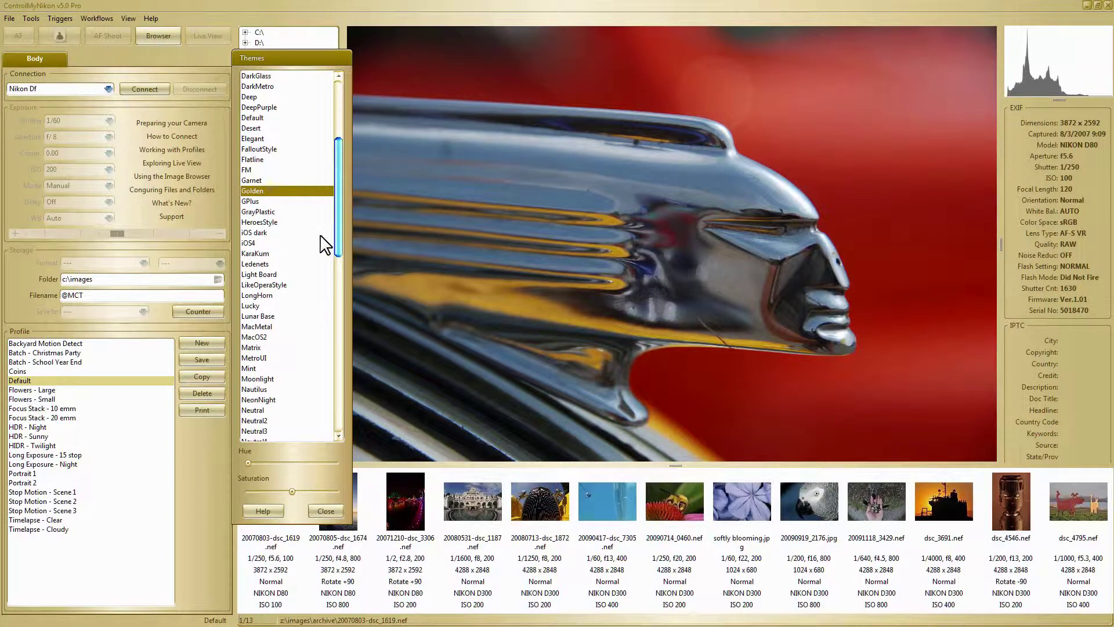
left_click(262, 326)
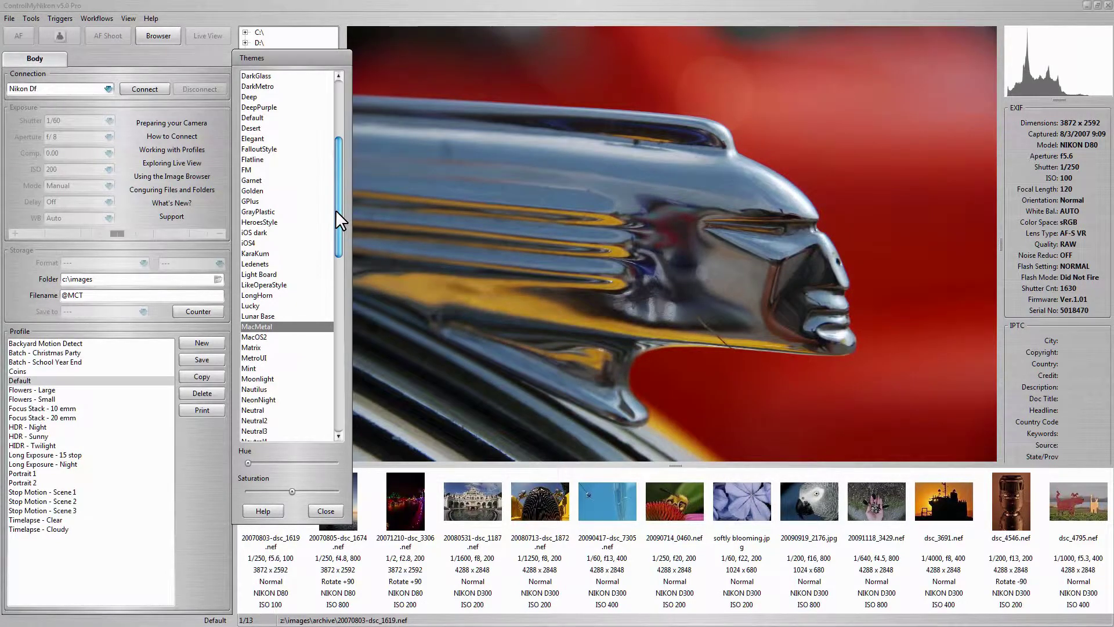
left_click_drag(339, 211, 339, 255)
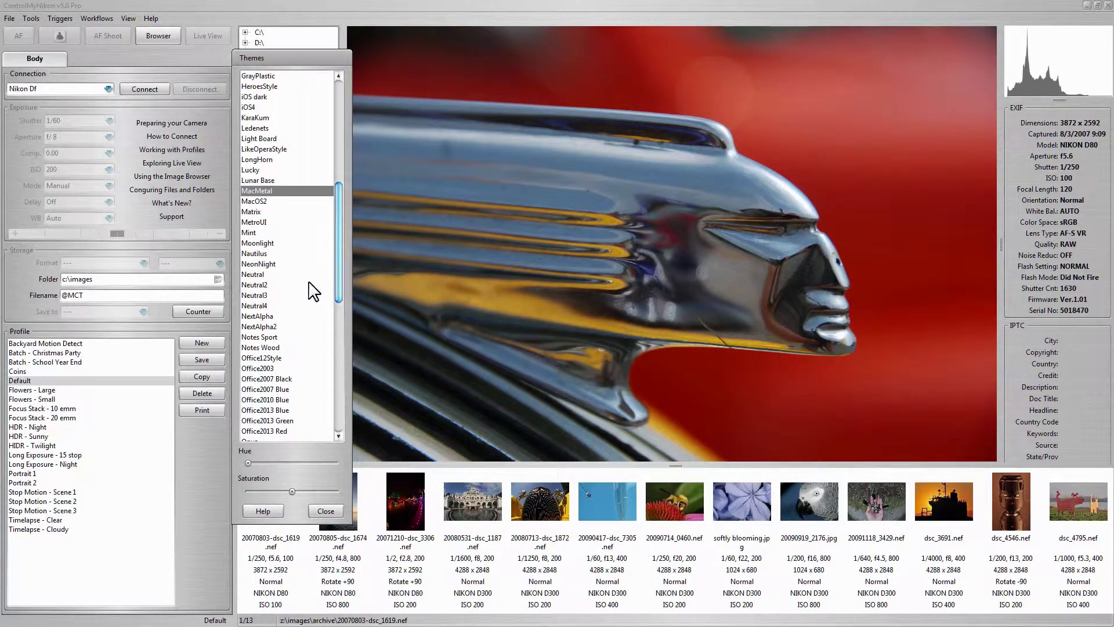
left_click(259, 254)
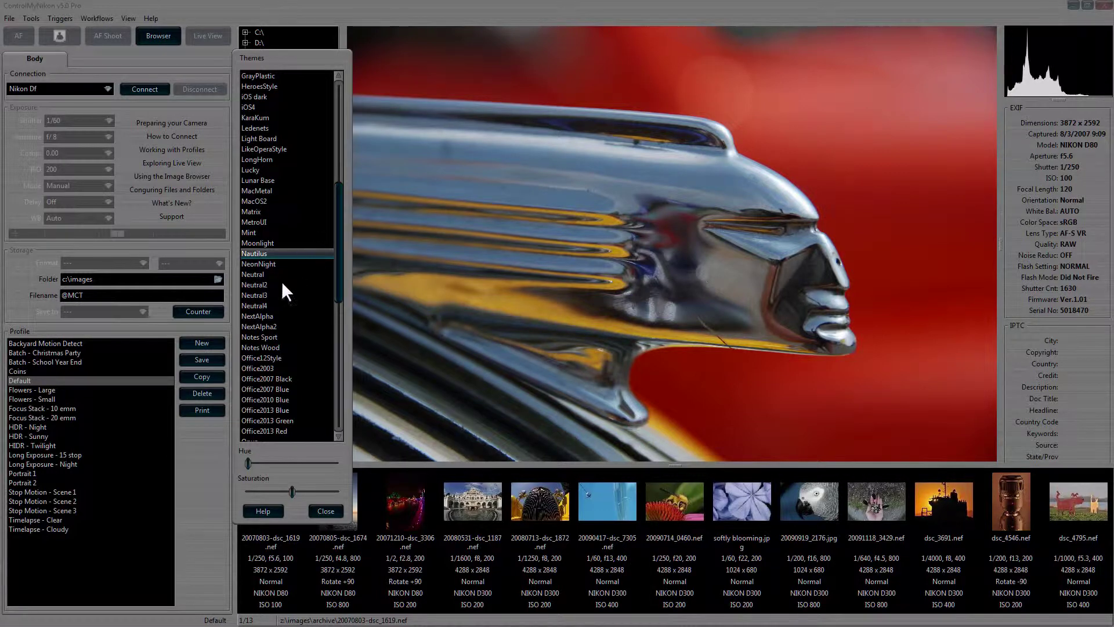
left_click_drag(336, 266, 334, 335)
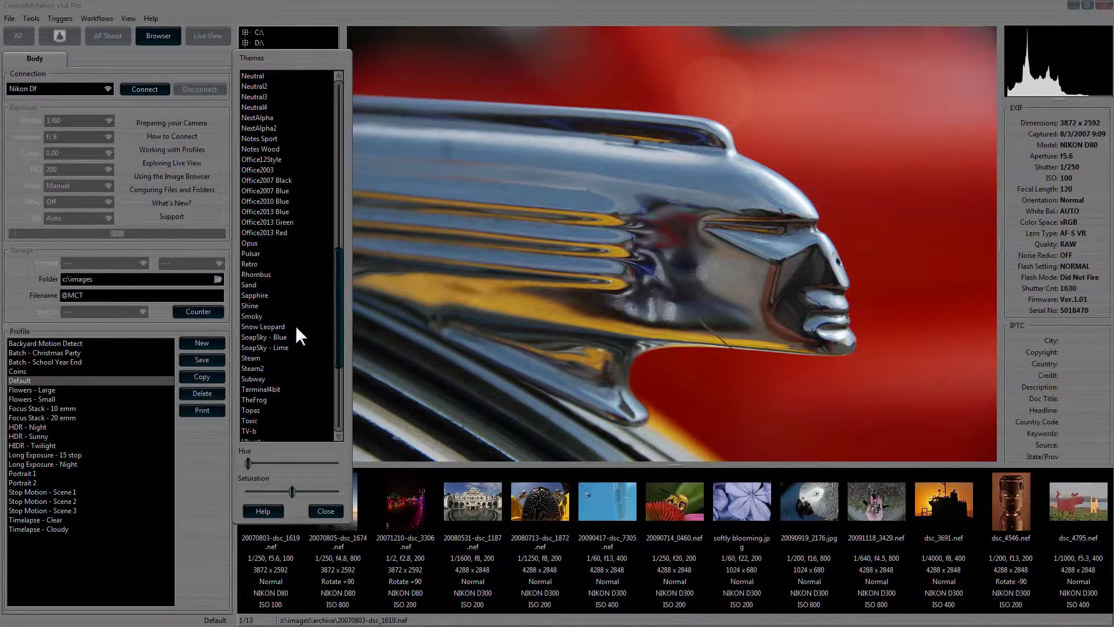
Apply Opus, Pulsar and WEB2 in turn, finishing on the olive-toned WOT theme.
left_click(250, 241)
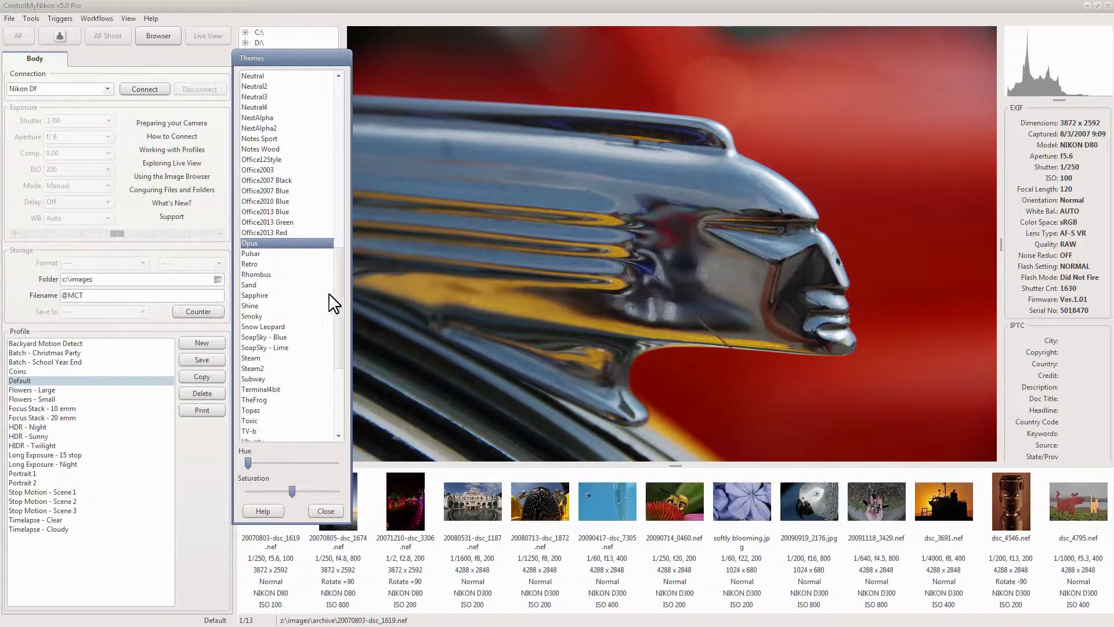
left_click(266, 254)
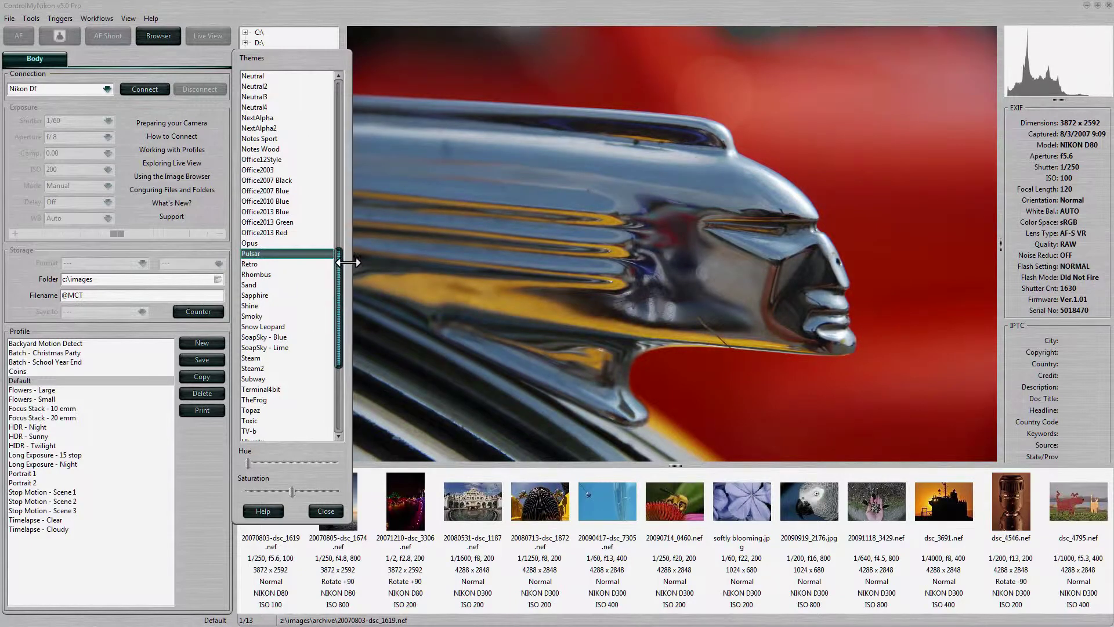
left_click_drag(341, 275, 348, 363)
left_click(266, 315)
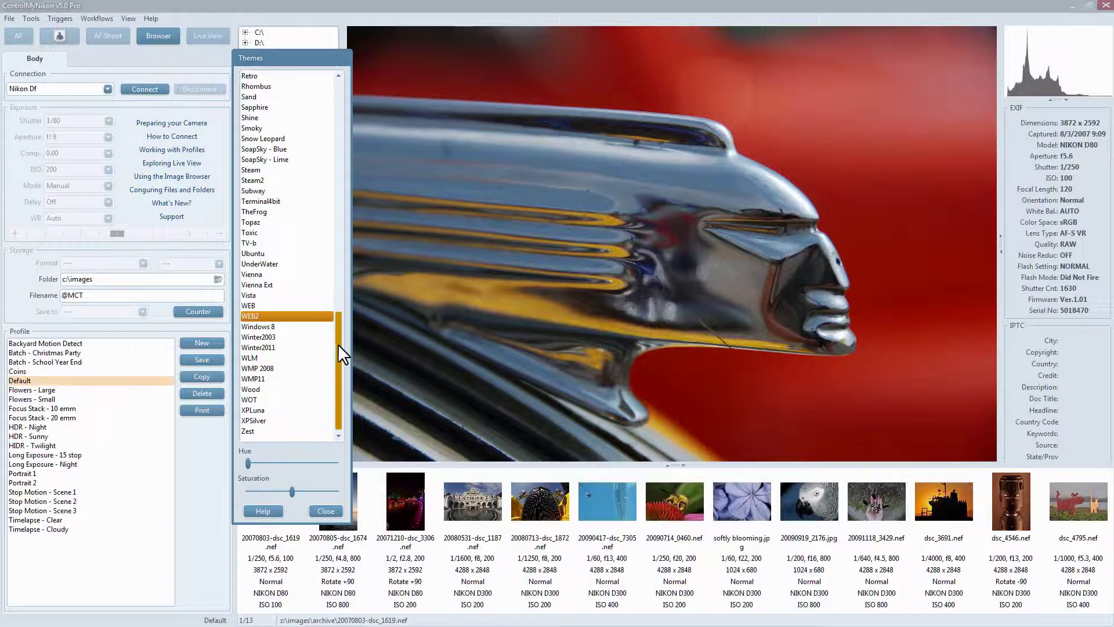
left_click(248, 400)
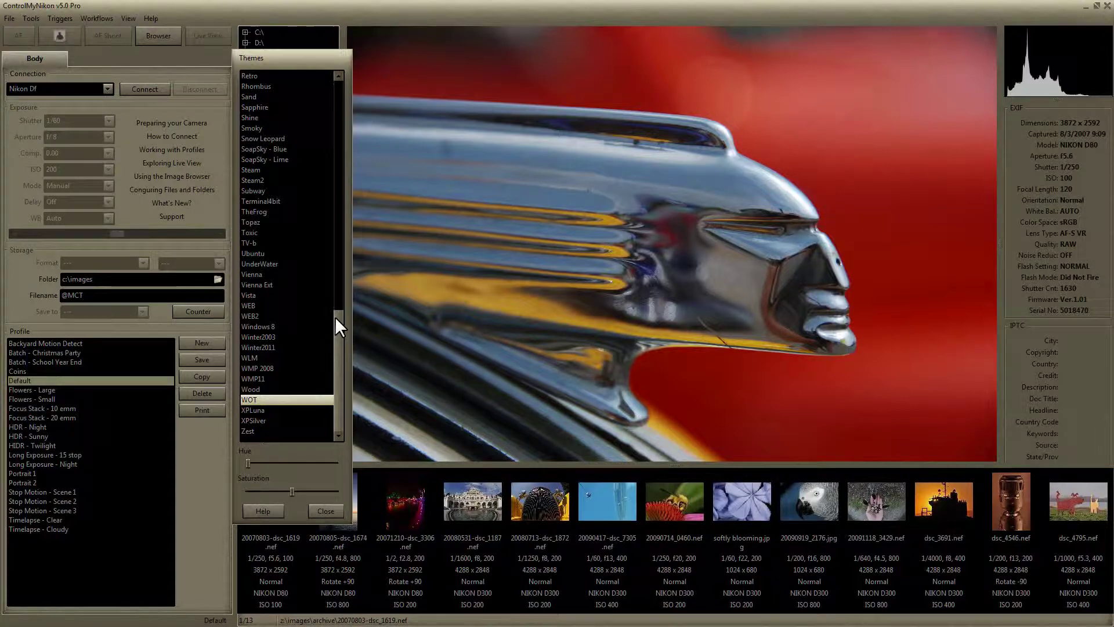
Apply WEB2 and sweep its Saturation slider to zero, then back up near maximum.
left_click(254, 318)
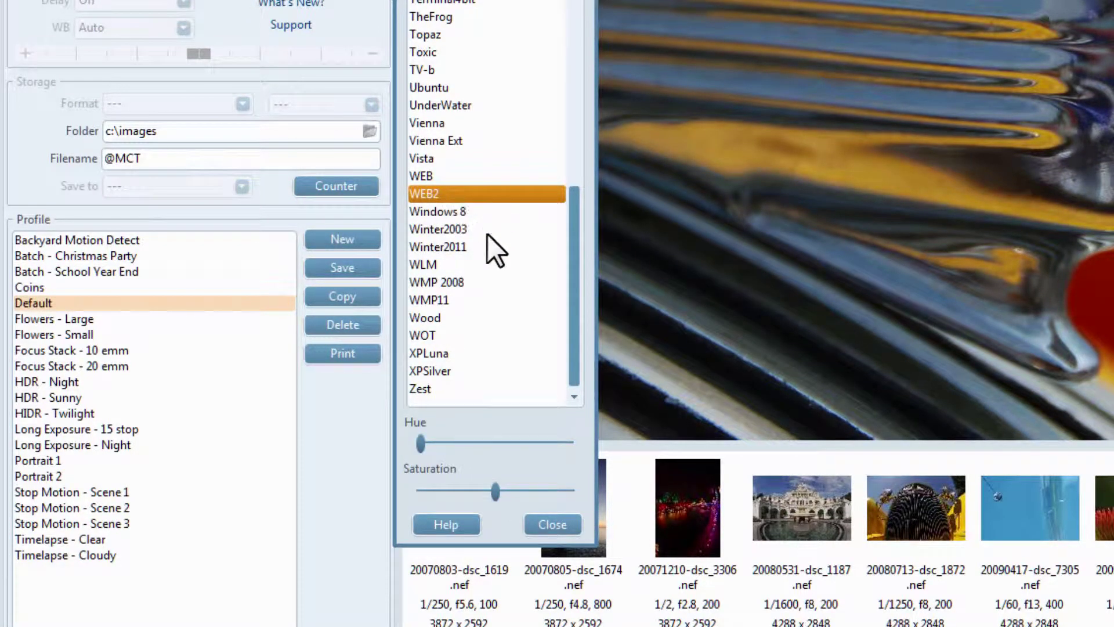
left_click(495, 491)
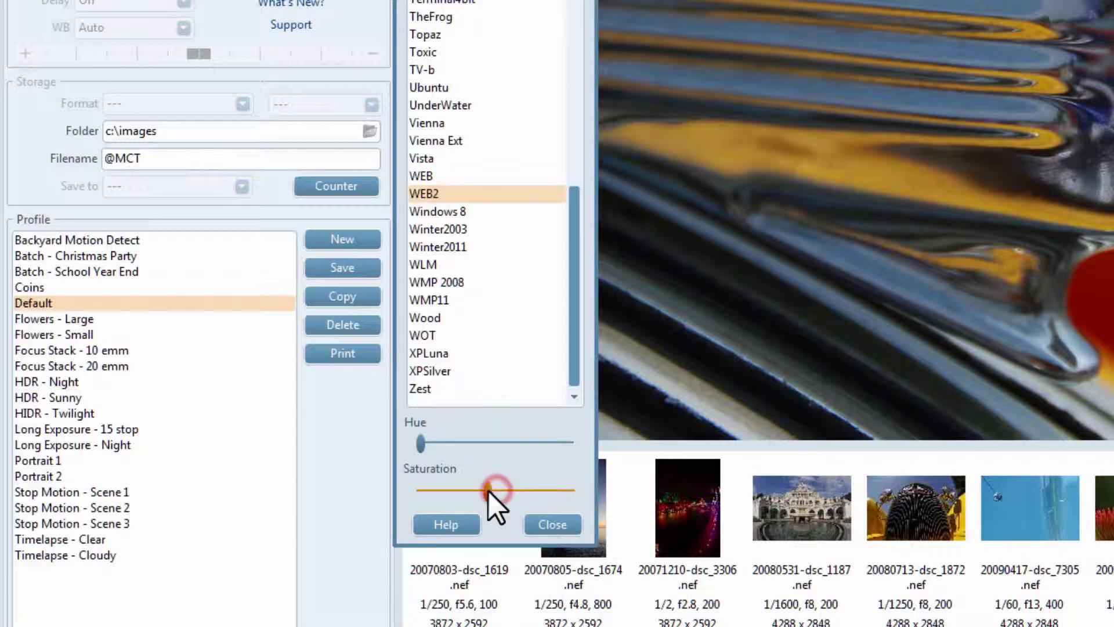
left_click_drag(455, 491, 453, 491)
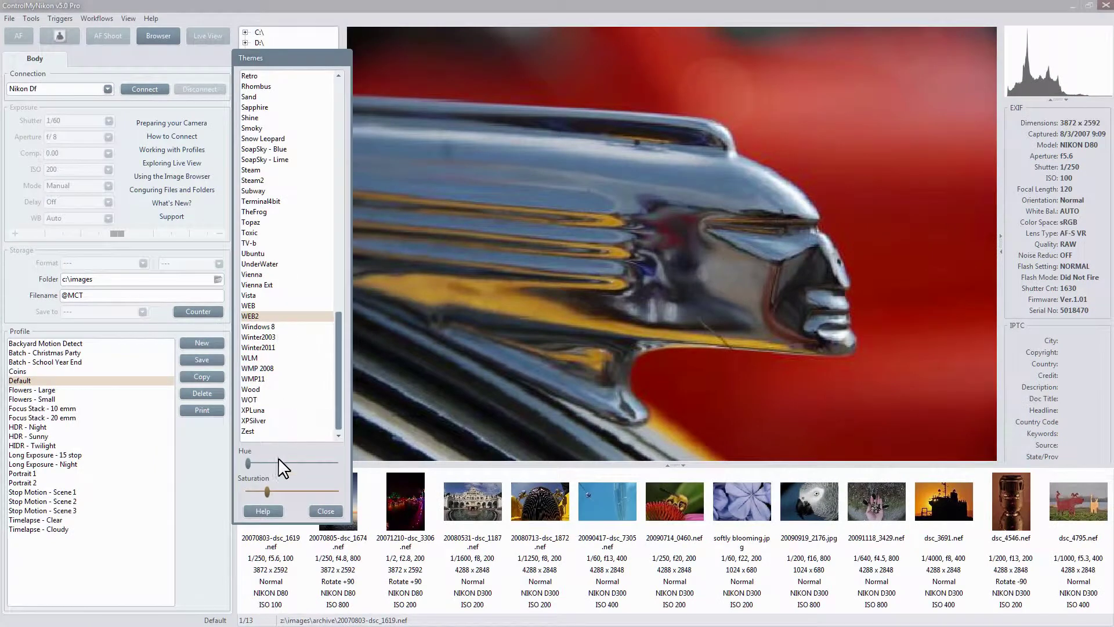
left_click_drag(267, 491, 249, 489)
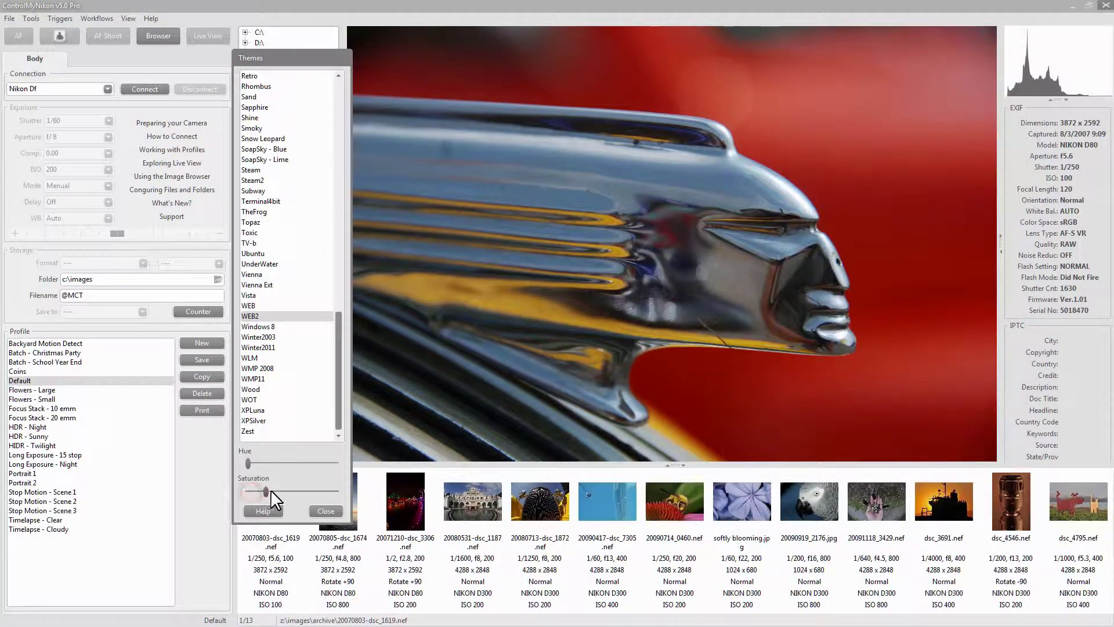
left_click_drag(301, 490, 312, 490)
left_click(329, 493)
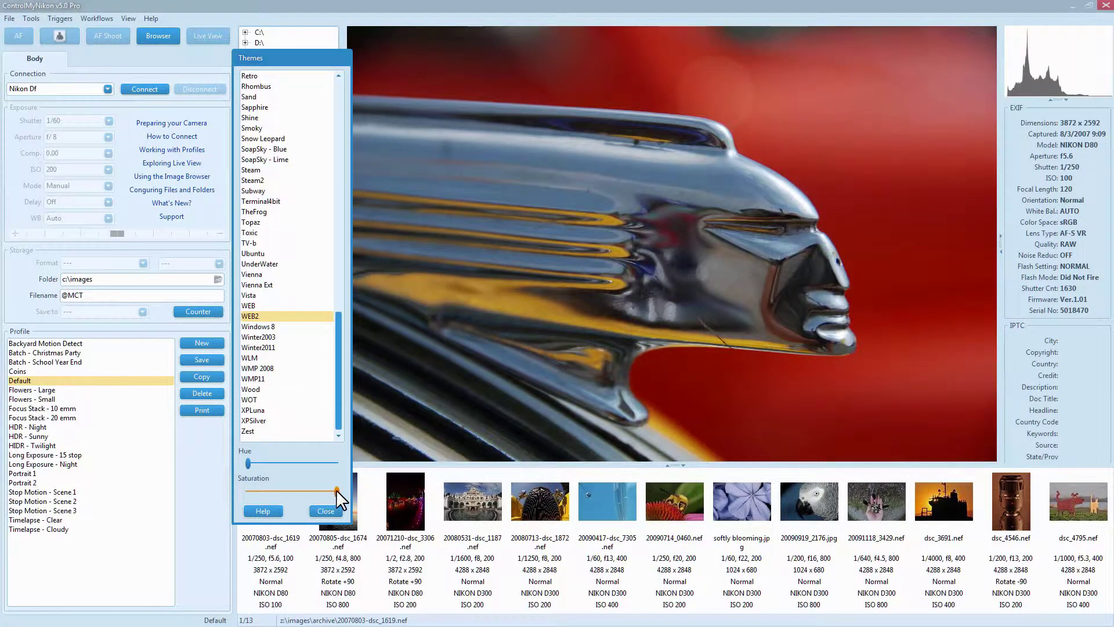
left_click_drag(309, 489, 301, 484)
Drag the WEB2 Hue slider through pink and green to a violet tint with green accents.
left_click_drag(248, 462, 266, 461)
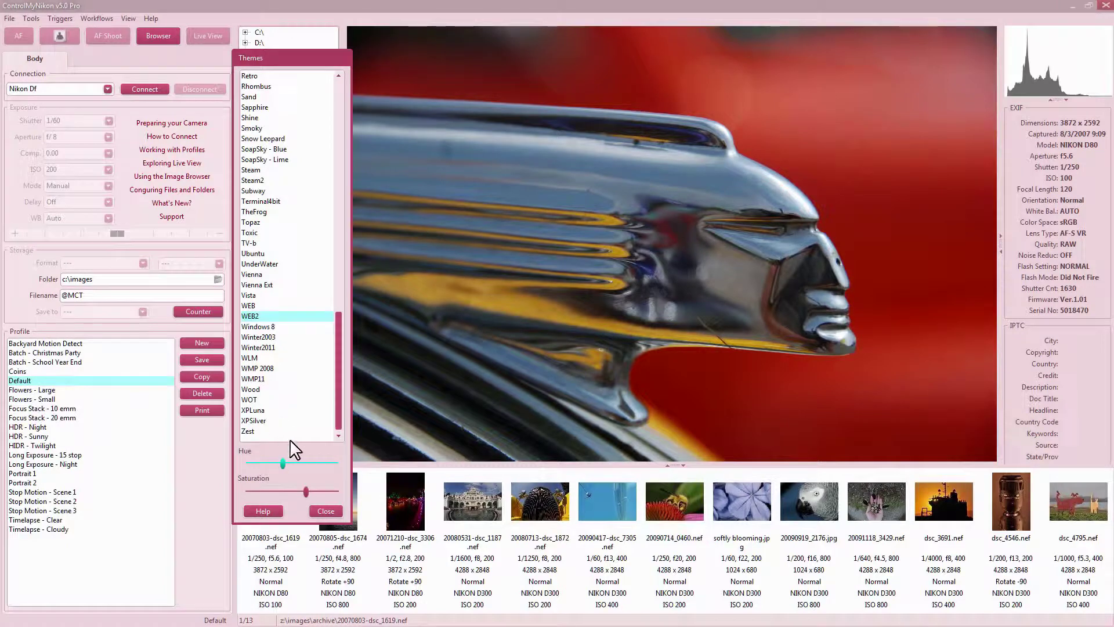
left_click_drag(284, 464, 312, 466)
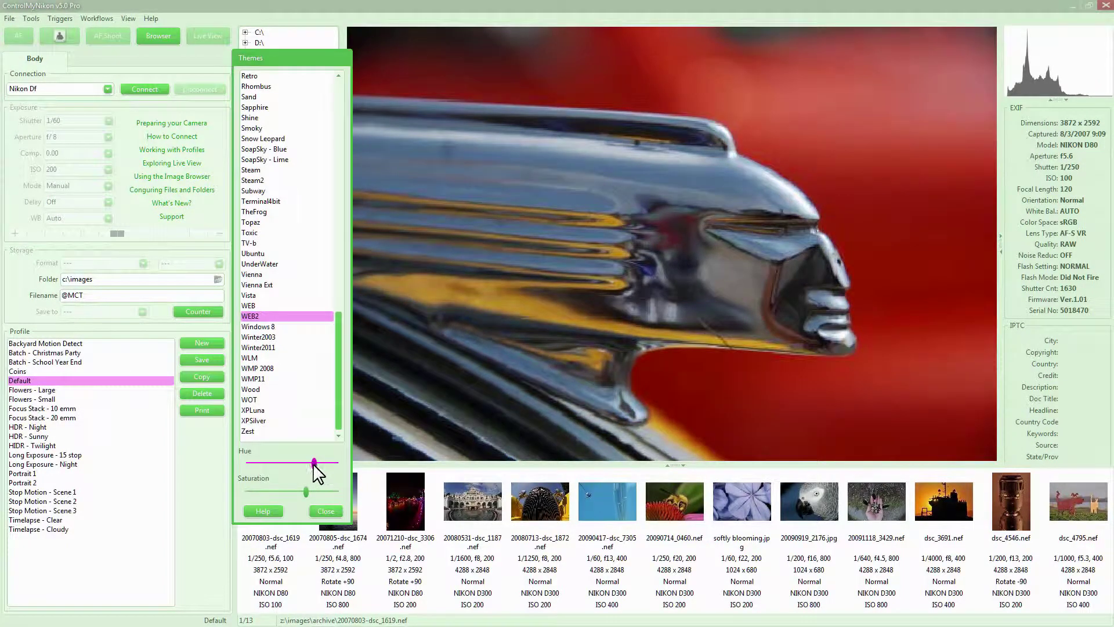
left_click_drag(321, 462, 265, 462)
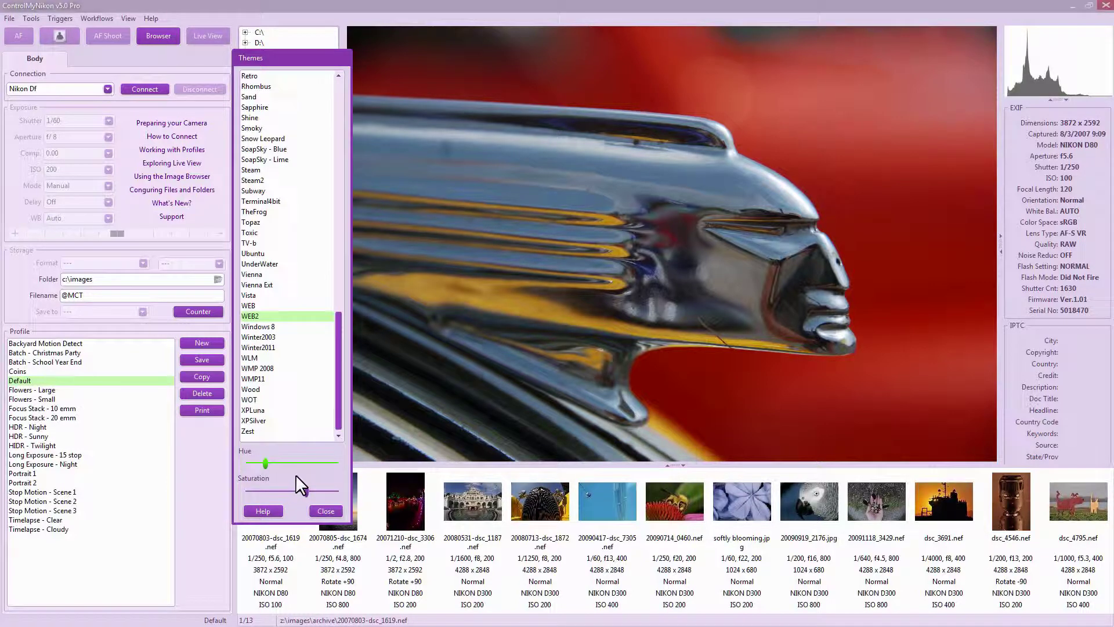
Apply Windows 8, then reapply the Default theme and nudge the Themes panel up-left.
left_click(271, 327)
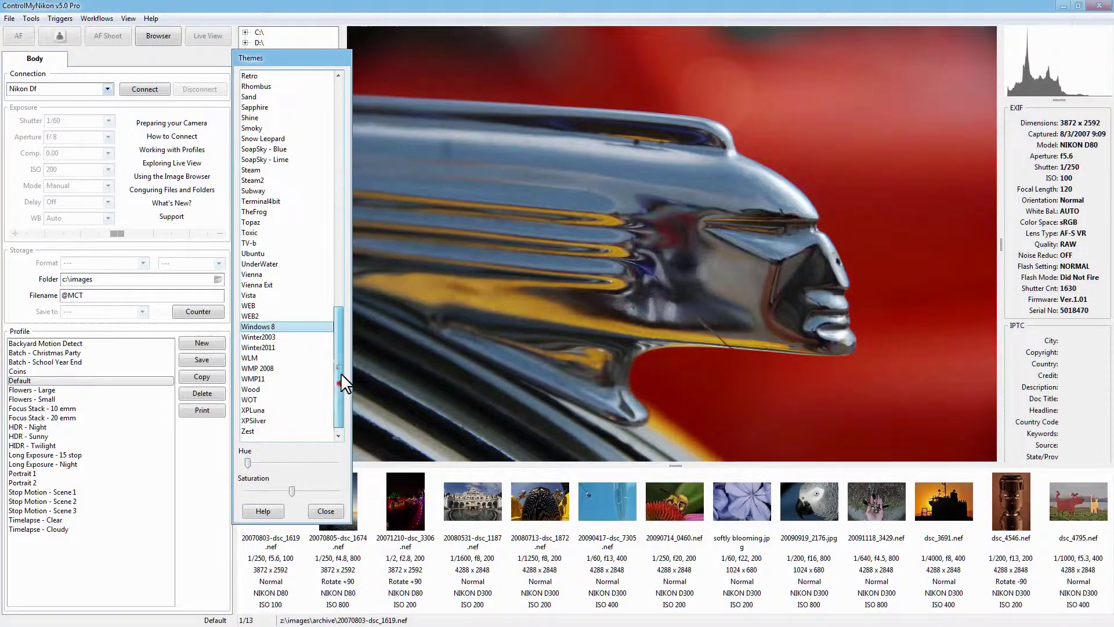
left_click_drag(338, 372, 343, 173)
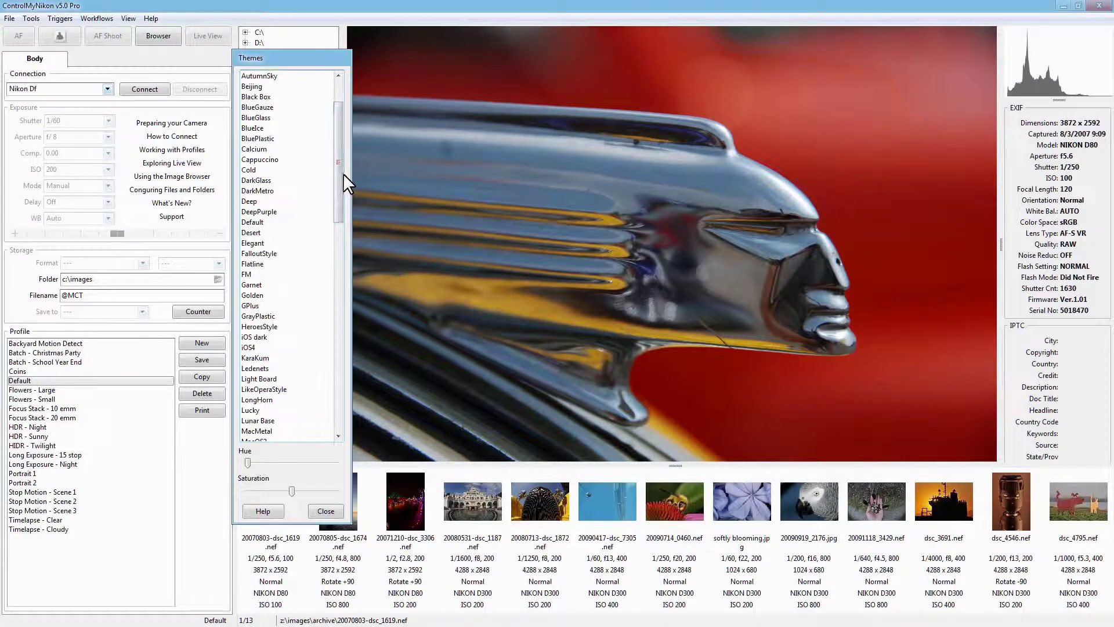
left_click(260, 222)
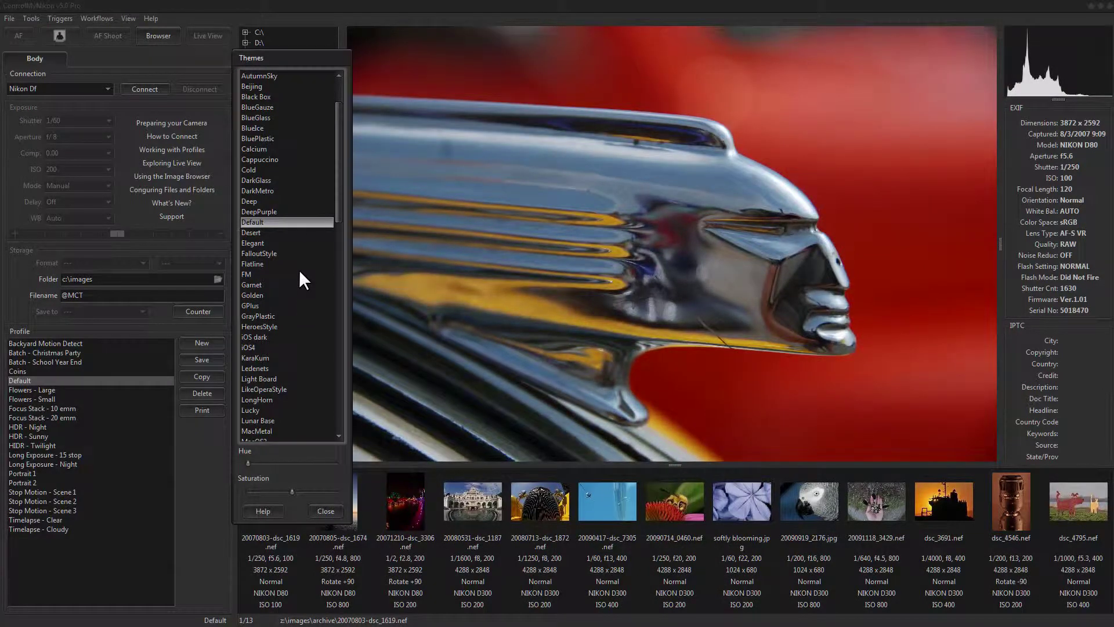
left_click_drag(294, 59, 290, 56)
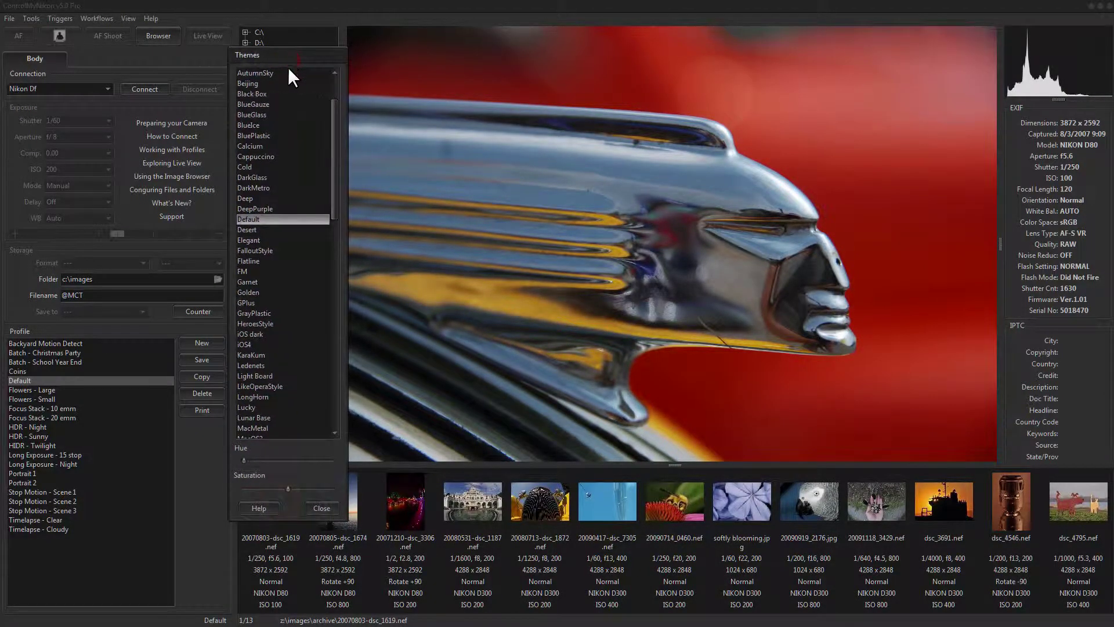